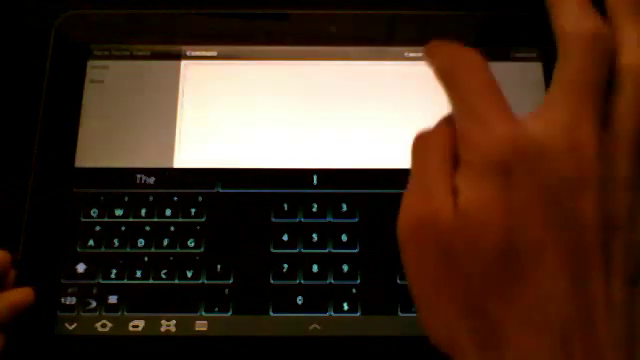
Step: Cancel the unfinished comment in the Compose view to return to the two-pane About list
left_click(414, 52)
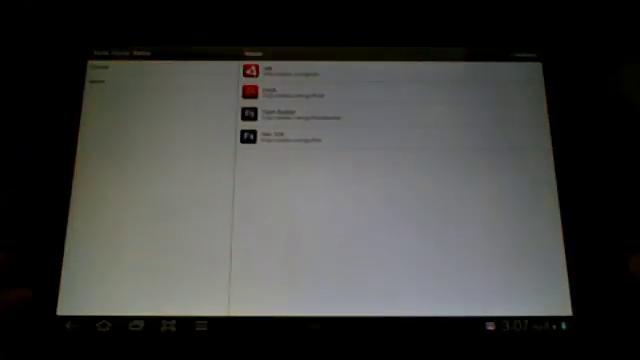